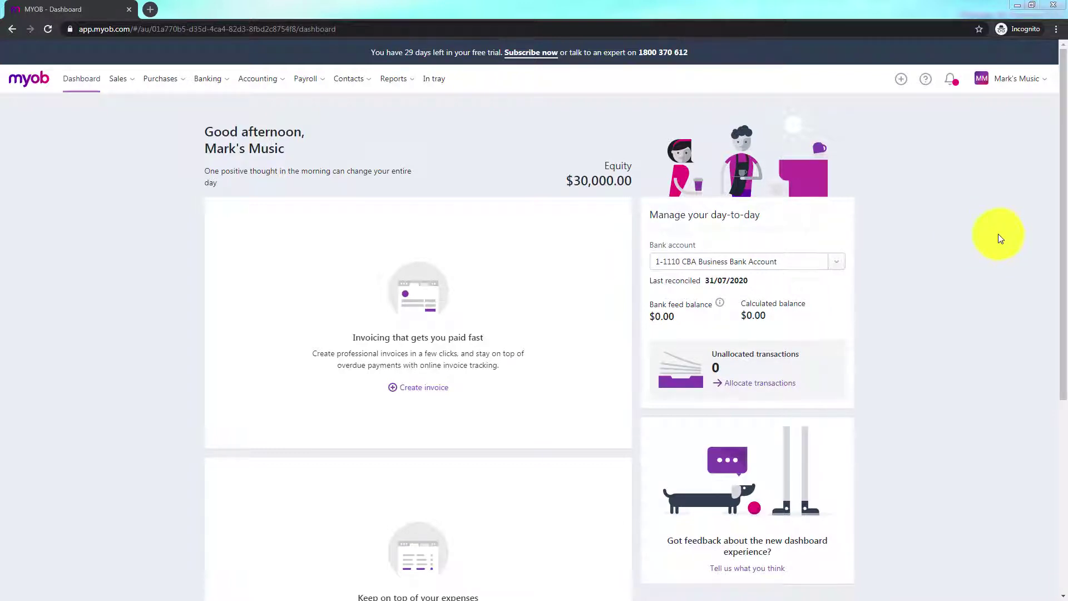
# Open the Mark's Music account dropdown from the dashboard's top-right corner
pyautogui.click(1022, 91)
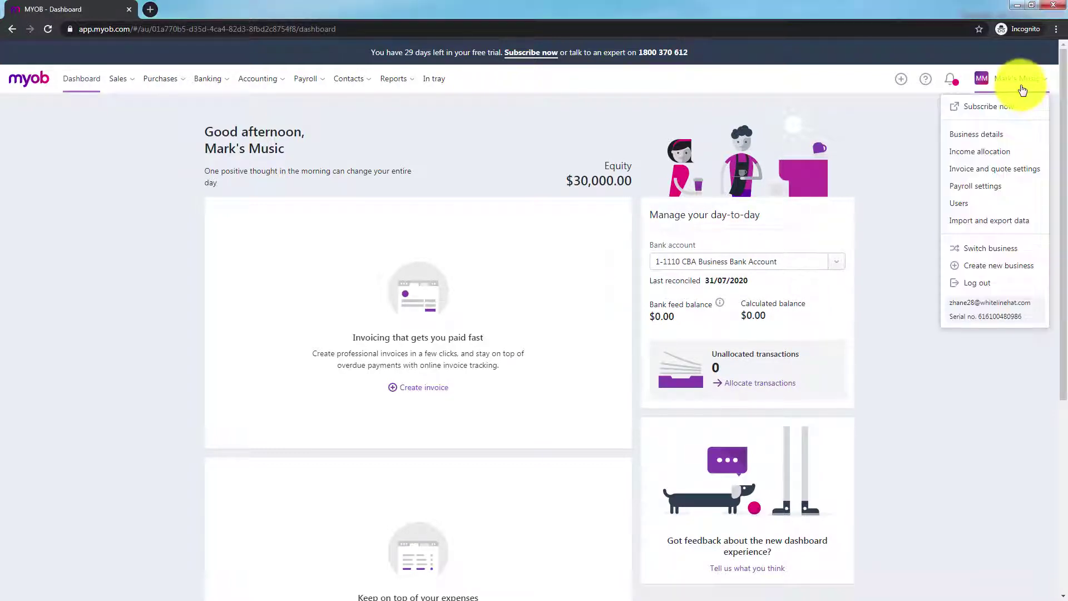
# Go to Invoice and quote settings and show the Templates list with the Standard template
pyautogui.click(1004, 178)
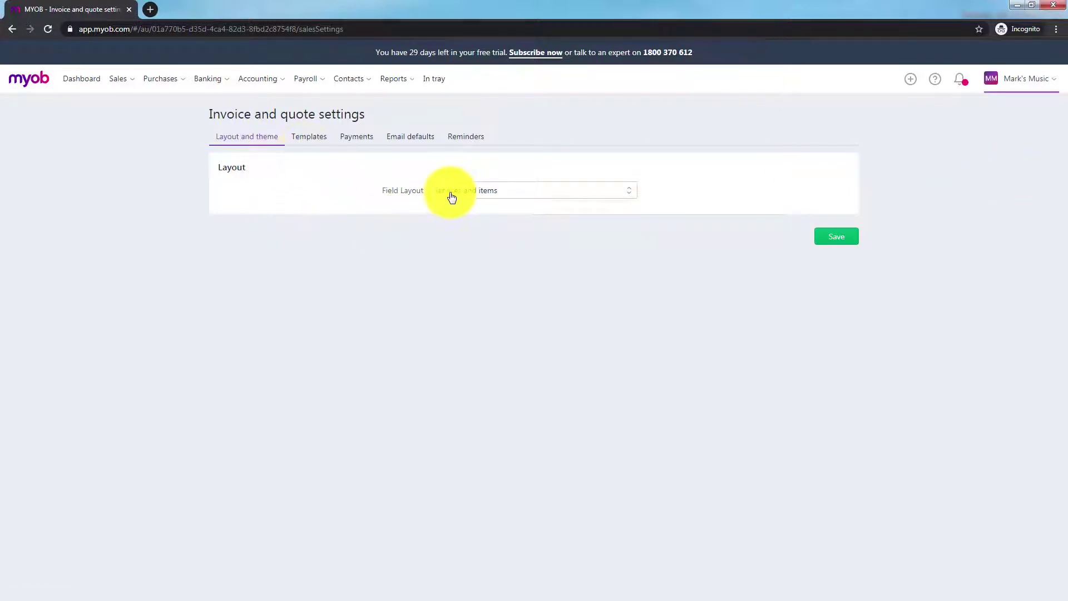
pyautogui.click(305, 138)
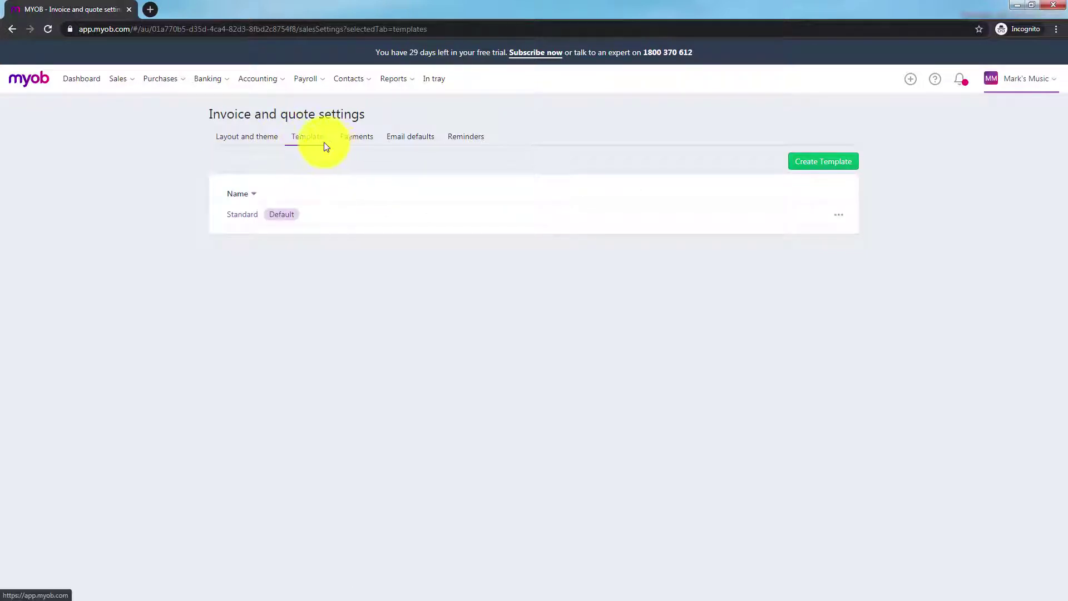
# Rename the Standard template to 'Standard - Mark's Music'
pyautogui.click(240, 215)
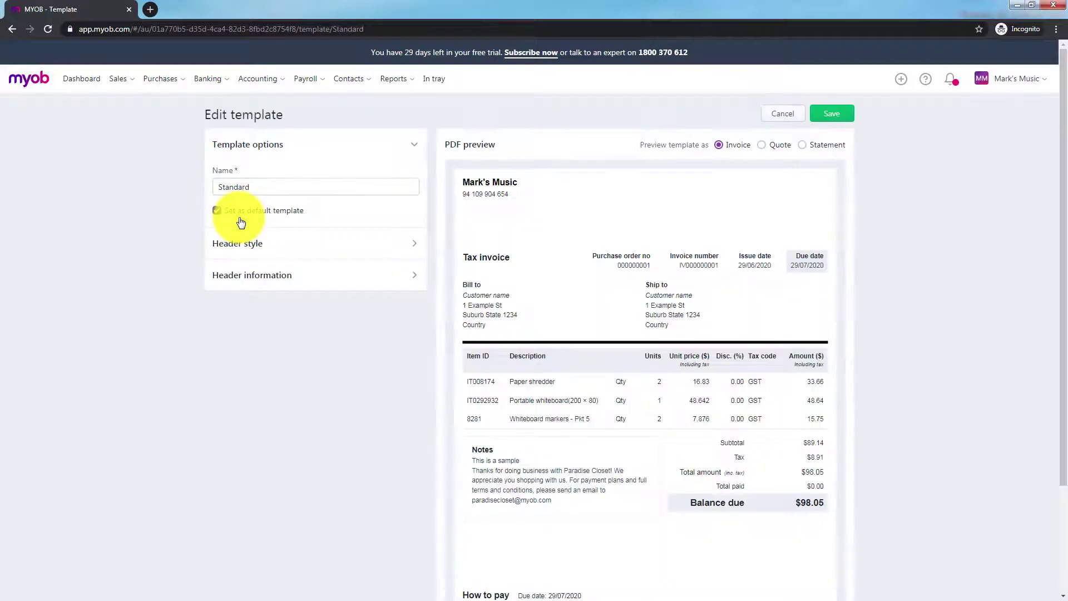
pyautogui.click(266, 190)
pyautogui.write("- Mark's Music")
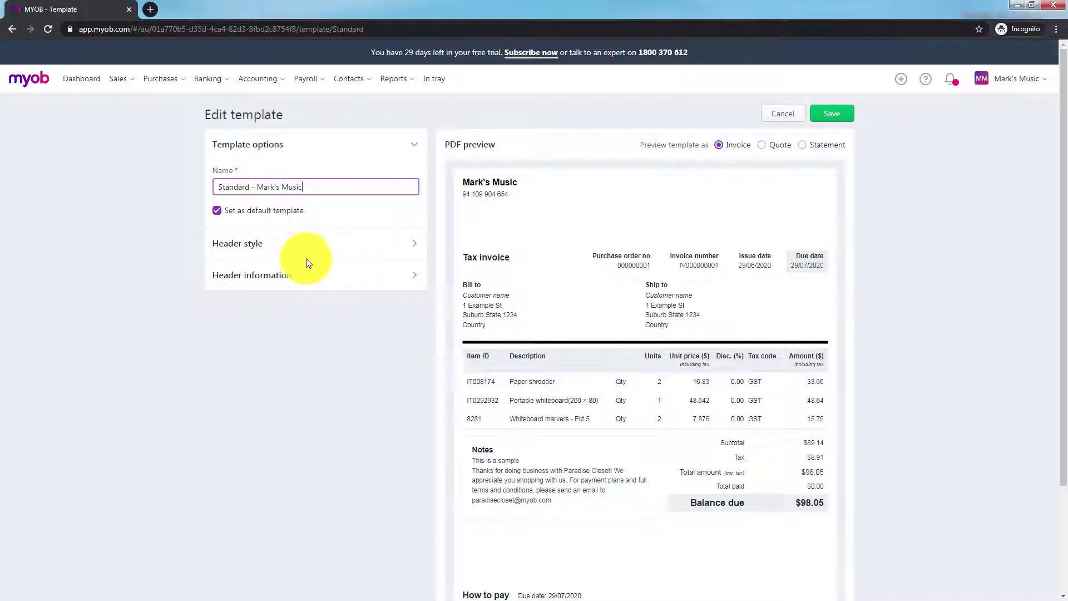
# Set the header style feature colour to red (#ed0707)
pyautogui.click(309, 255)
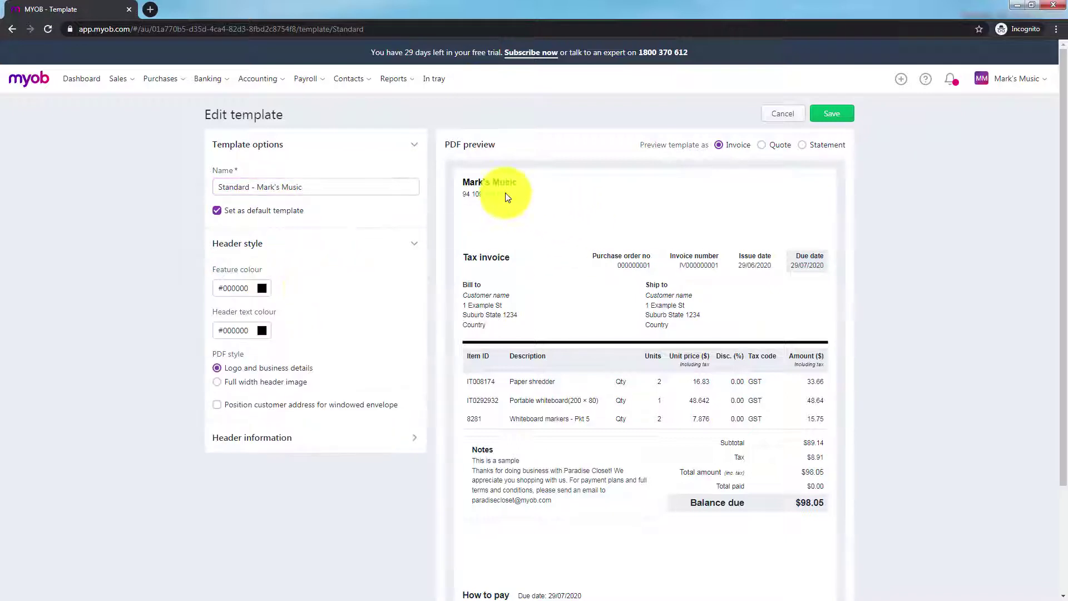
pyautogui.click(262, 288)
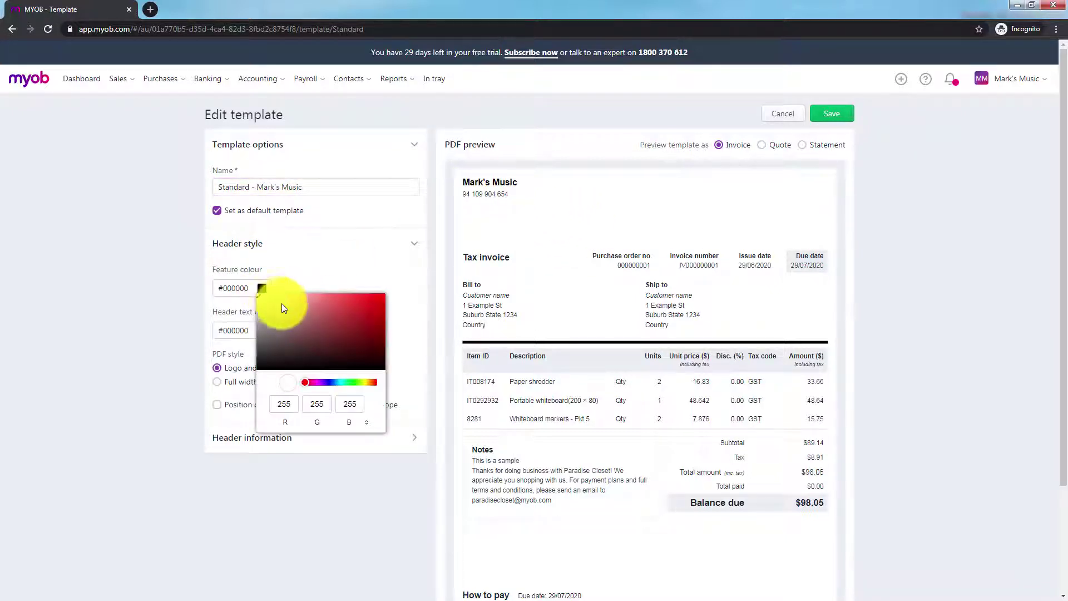
pyautogui.click(380, 298)
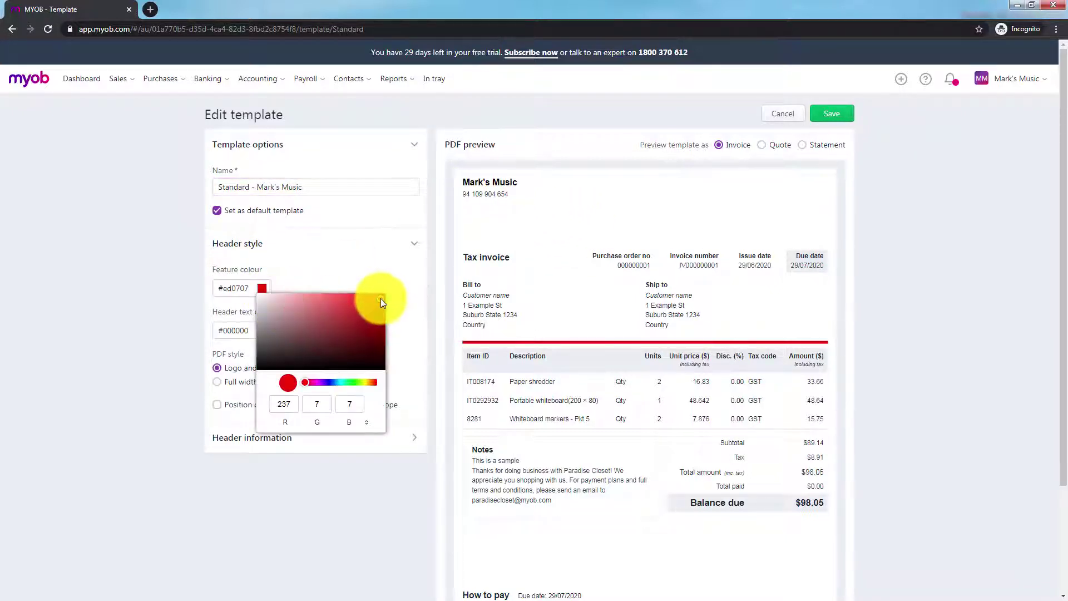
pyautogui.click(415, 346)
# Set the header text colour to blue (#0810f7)
pyautogui.click(262, 331)
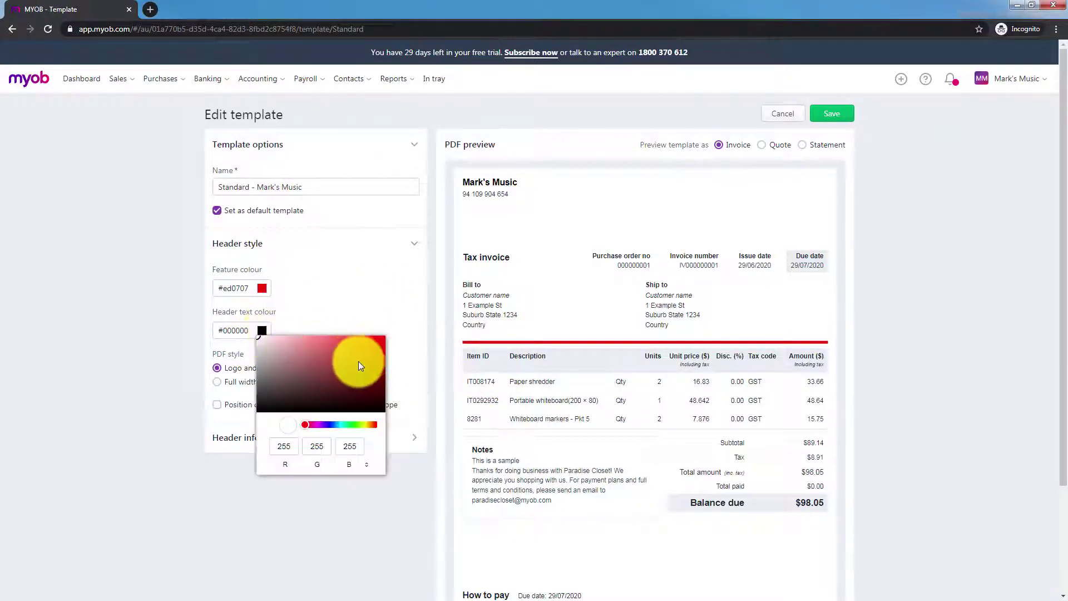
pyautogui.moveTo(342, 422); pyautogui.dragTo(329, 426)
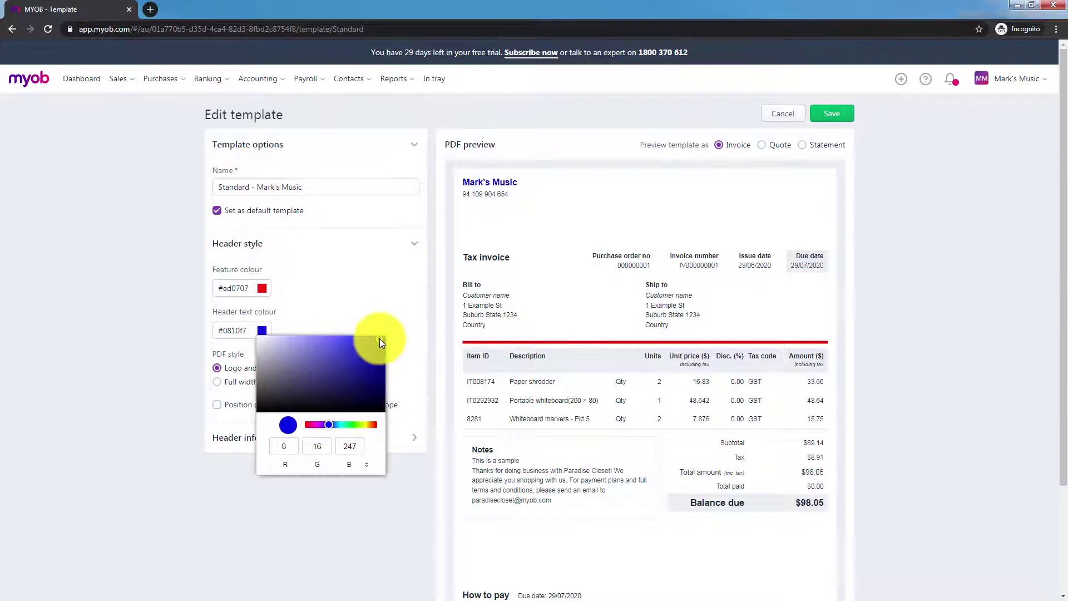
pyautogui.click(486, 221)
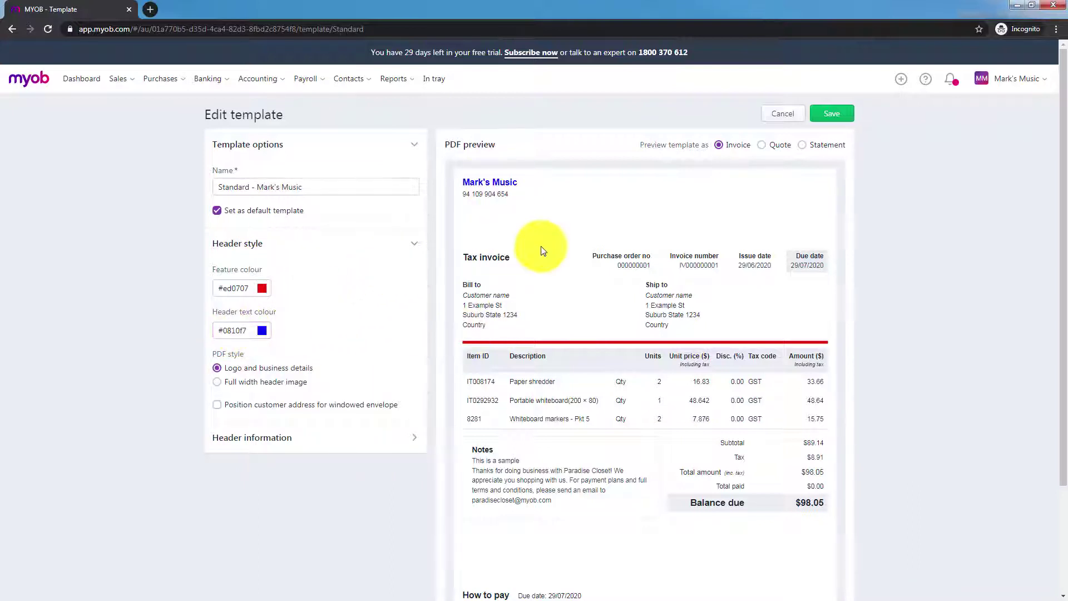
pyautogui.scroll(-1, 351, 297)
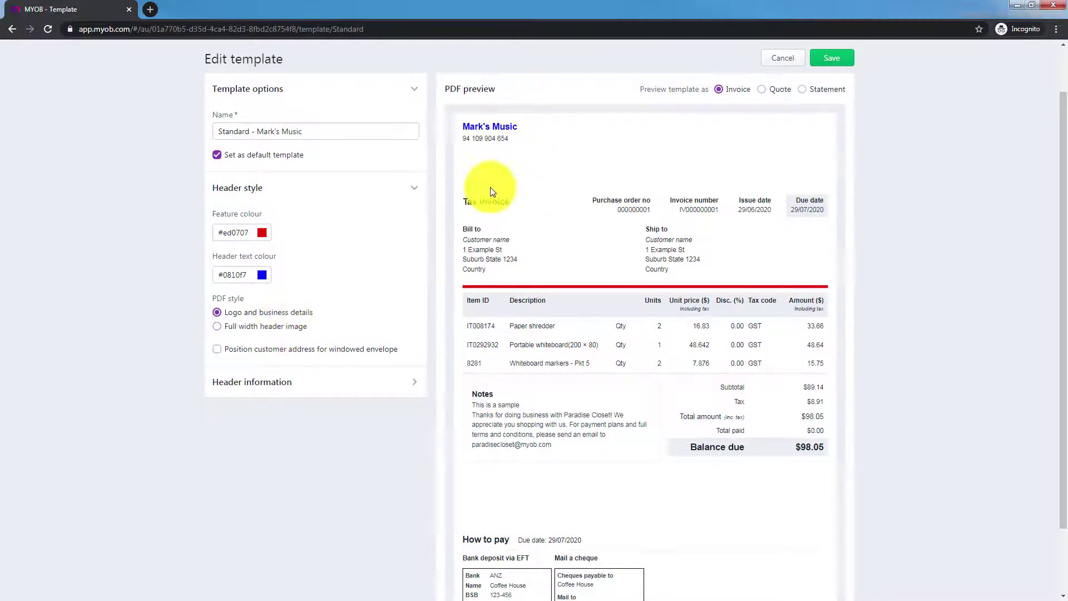
# Upload music logo.jpg as the template's header logo
pyautogui.click(325, 385)
pyautogui.scroll(-2, 326, 386)
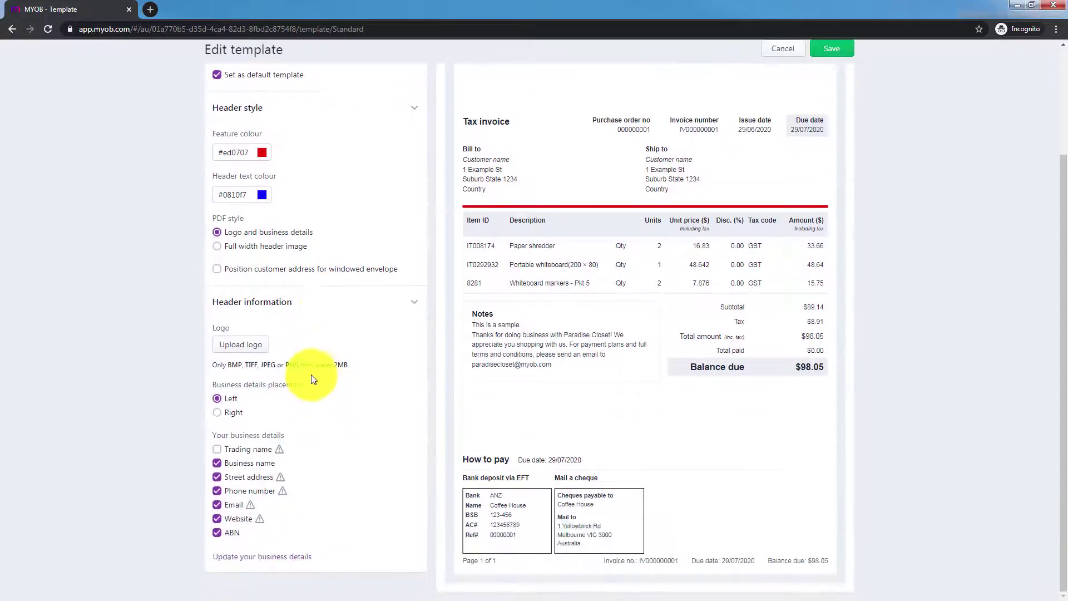
pyautogui.click(254, 352)
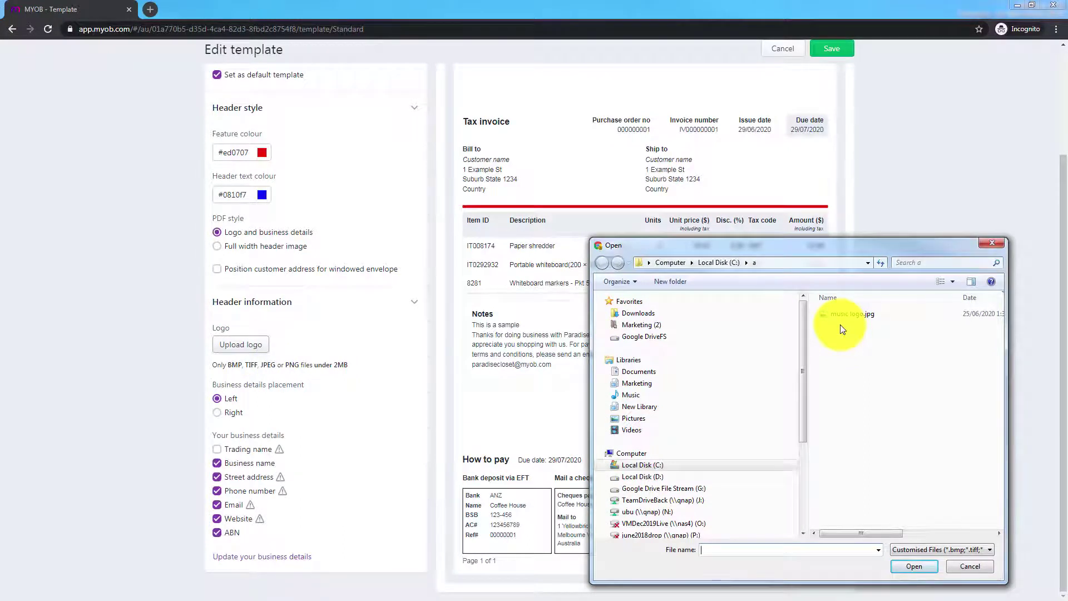
pyautogui.click(841, 317)
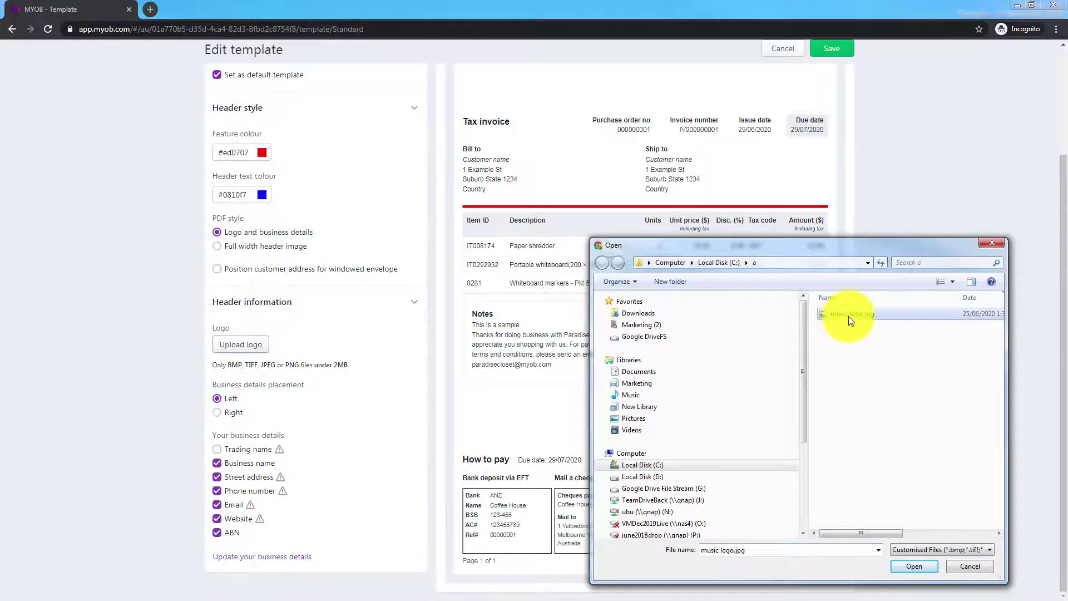
pyautogui.doubleClick(848, 314)
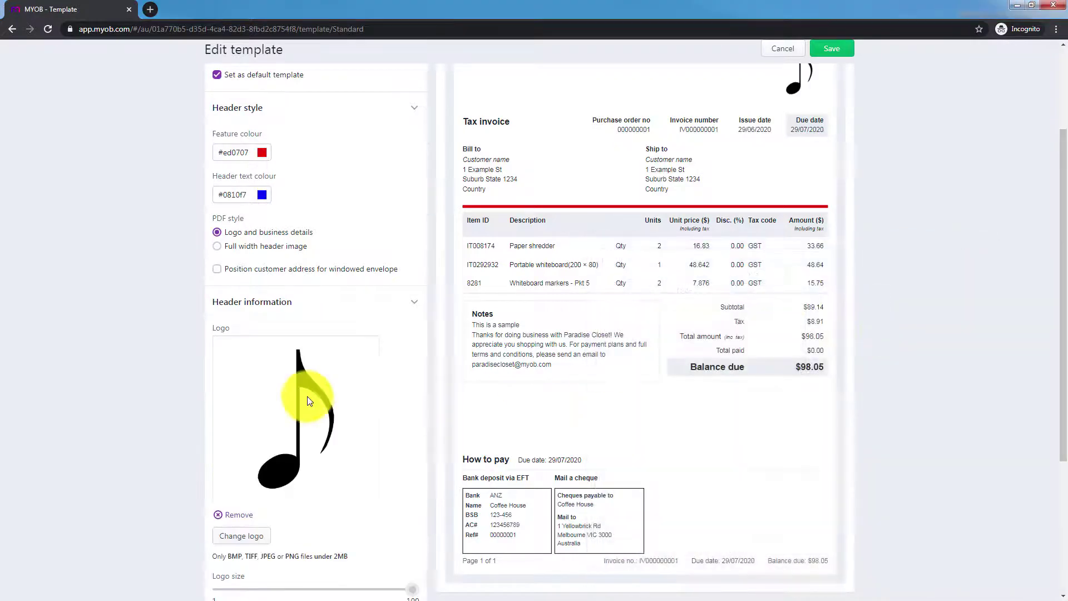
pyautogui.scroll(2, 699, 287)
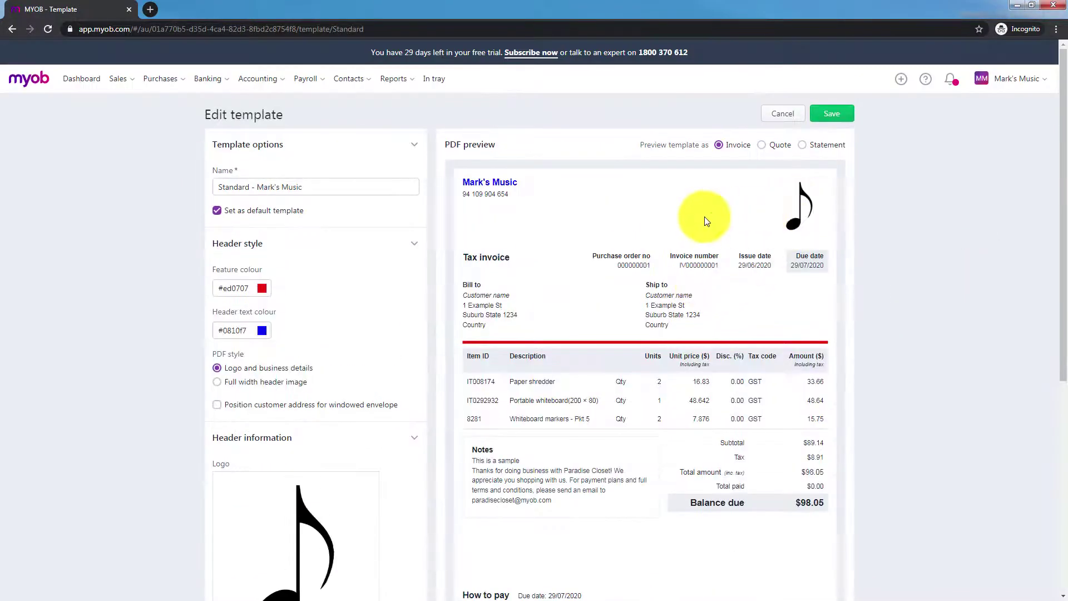
pyautogui.scroll(-2, 862, 260)
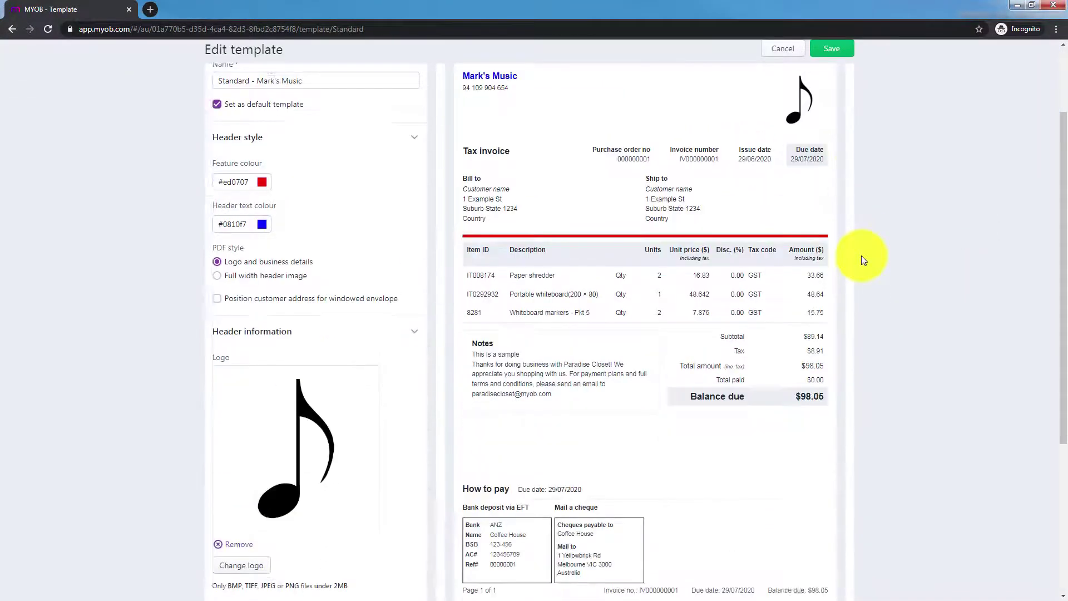
pyautogui.scroll(-1, 862, 260)
pyautogui.scroll(-3, 859, 259)
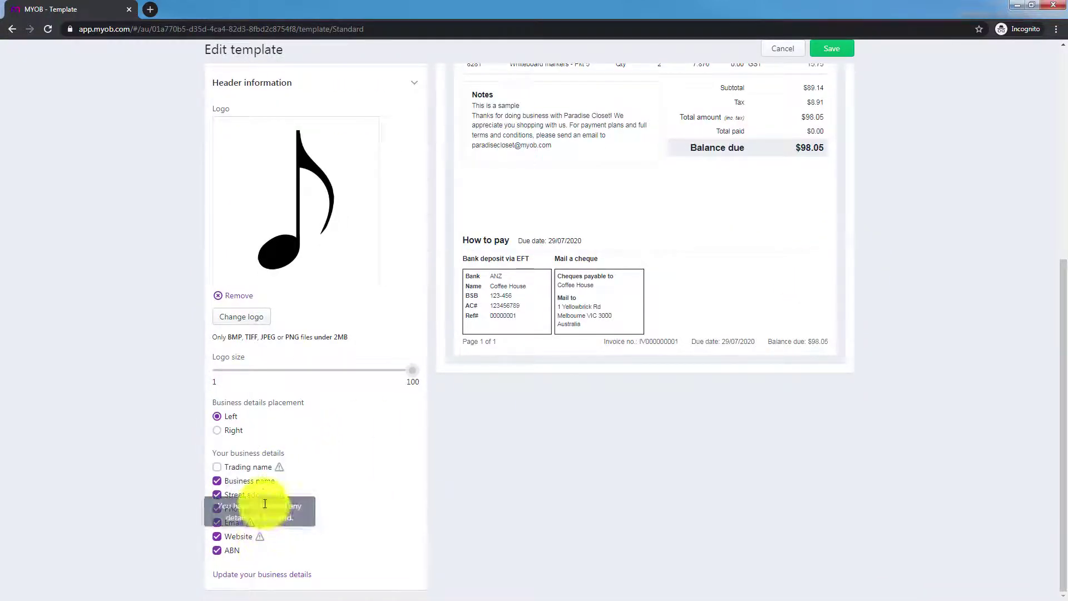
pyautogui.scroll(5, 310, 483)
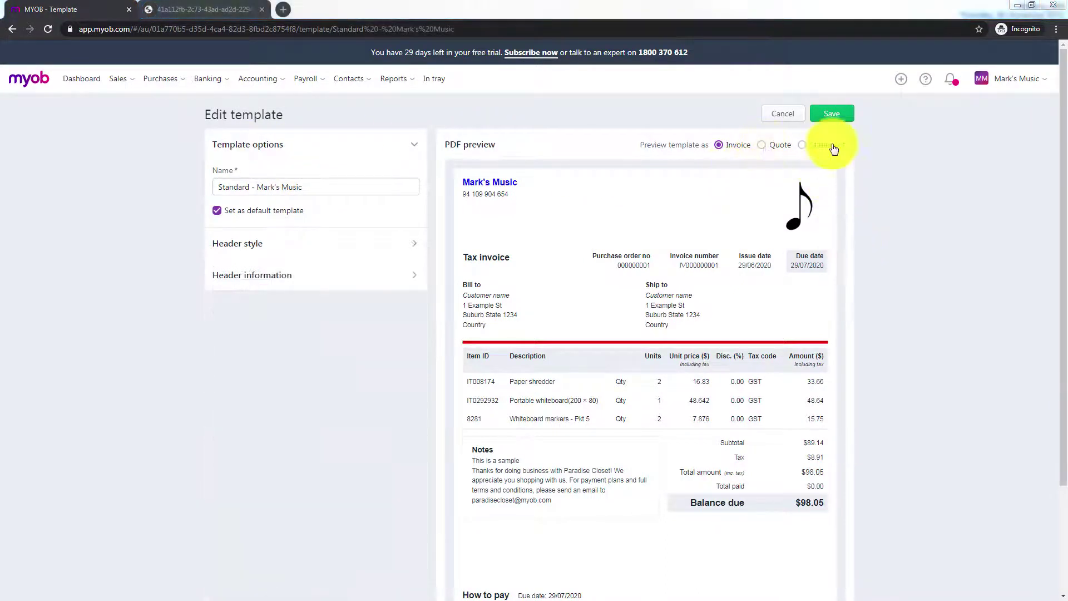
# Save the Standard - Mark's Music template, then bring up the Sales menu
pyautogui.click(831, 113)
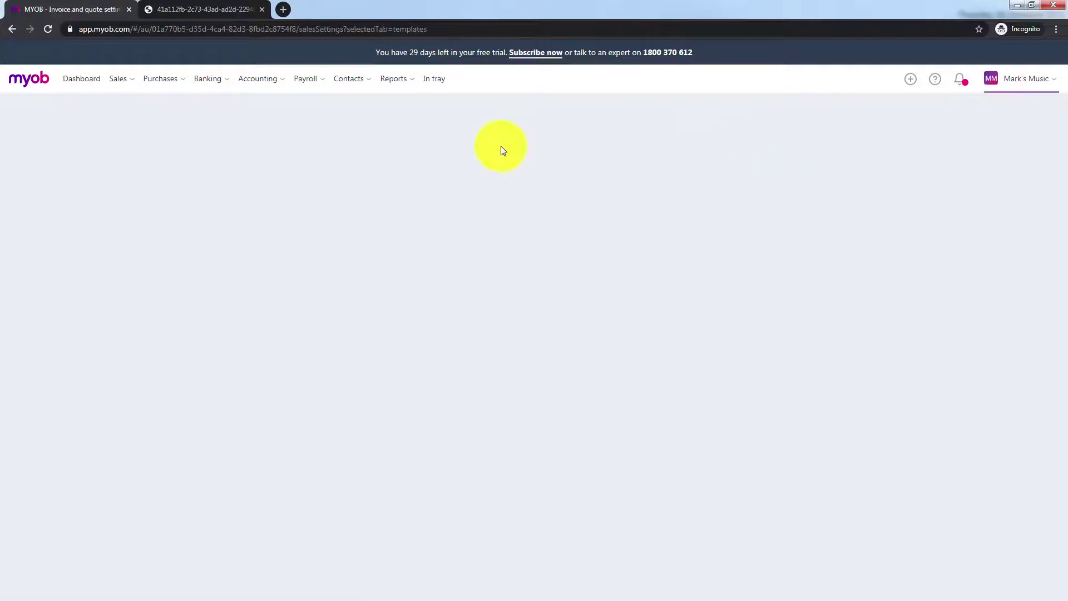
pyautogui.click(121, 81)
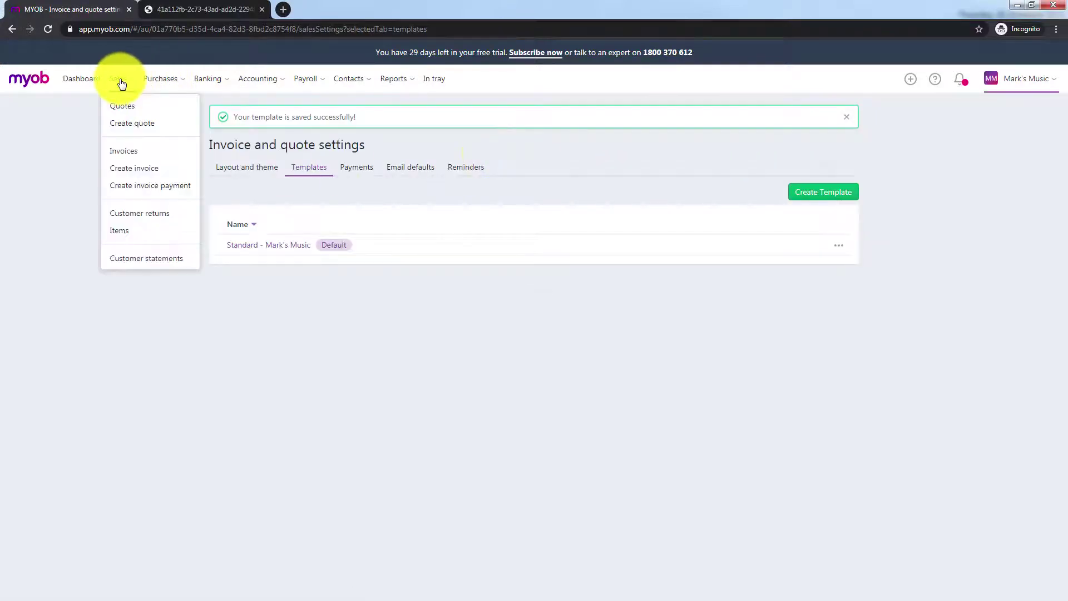
# Export invoice 00000005 as a PDF with the Standard - Mark's Music template
pyautogui.click(139, 154)
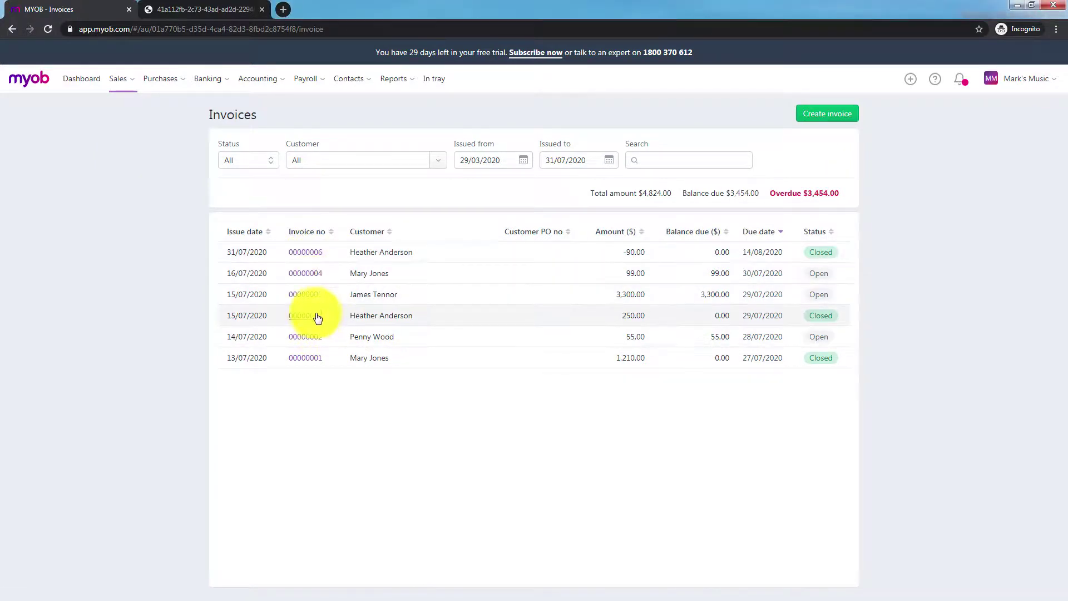
pyautogui.click(311, 297)
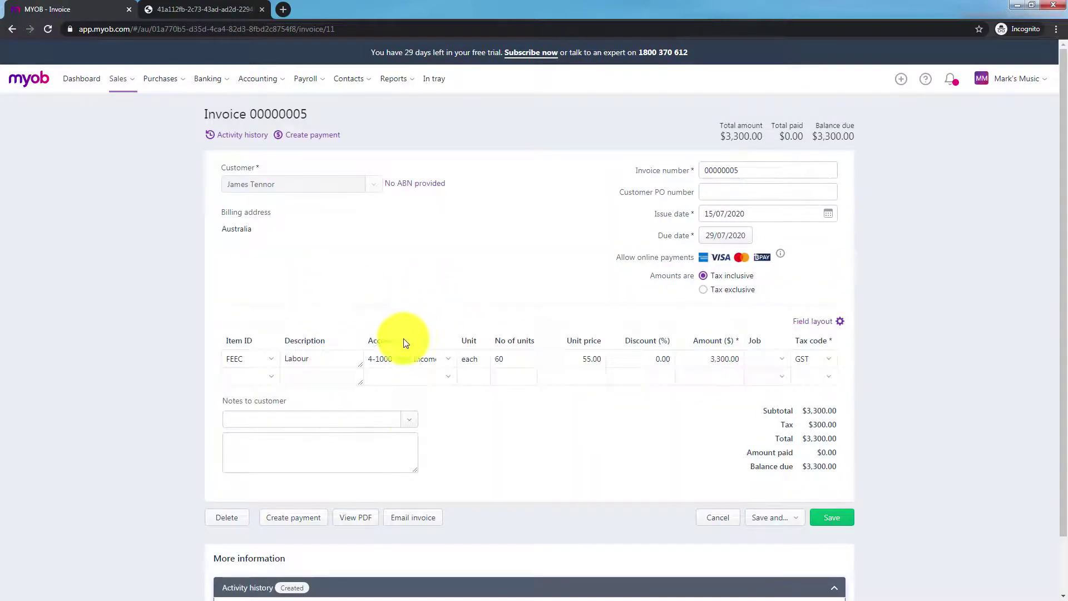
pyautogui.click(361, 518)
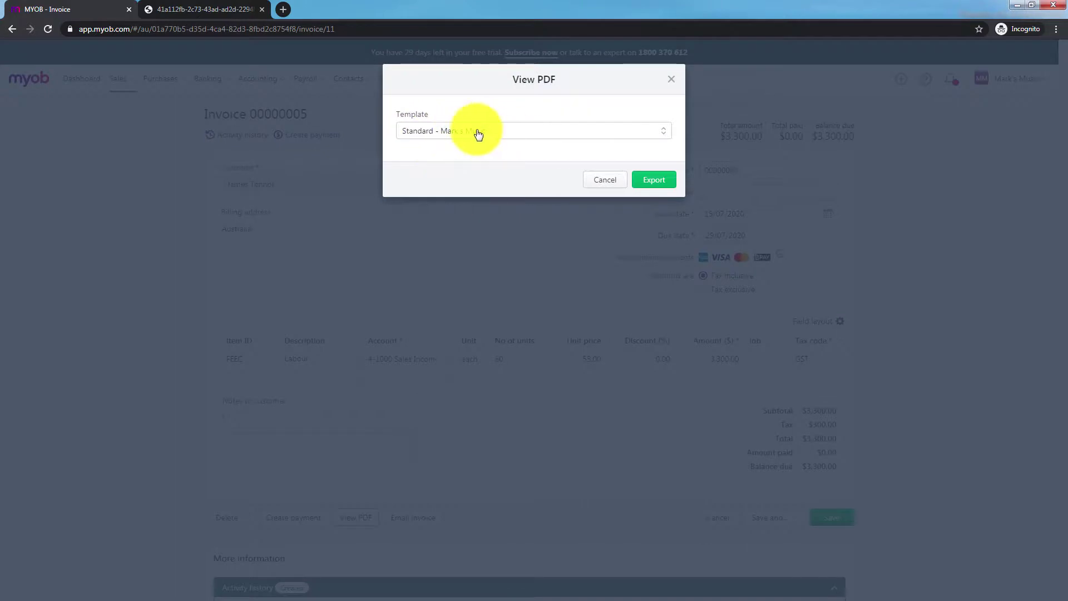
pyautogui.click(477, 134)
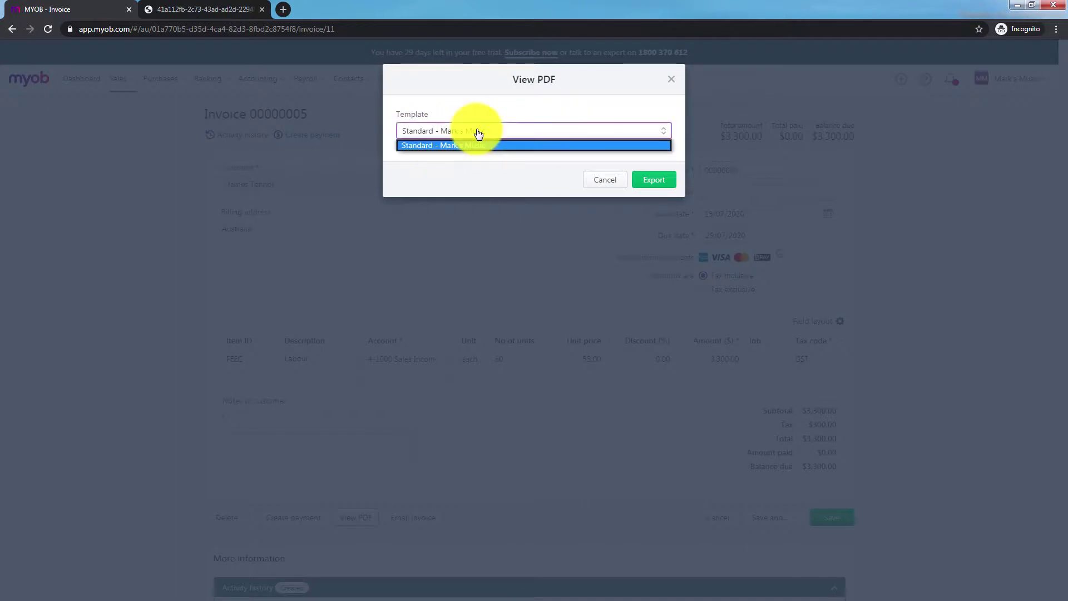
pyautogui.click(649, 185)
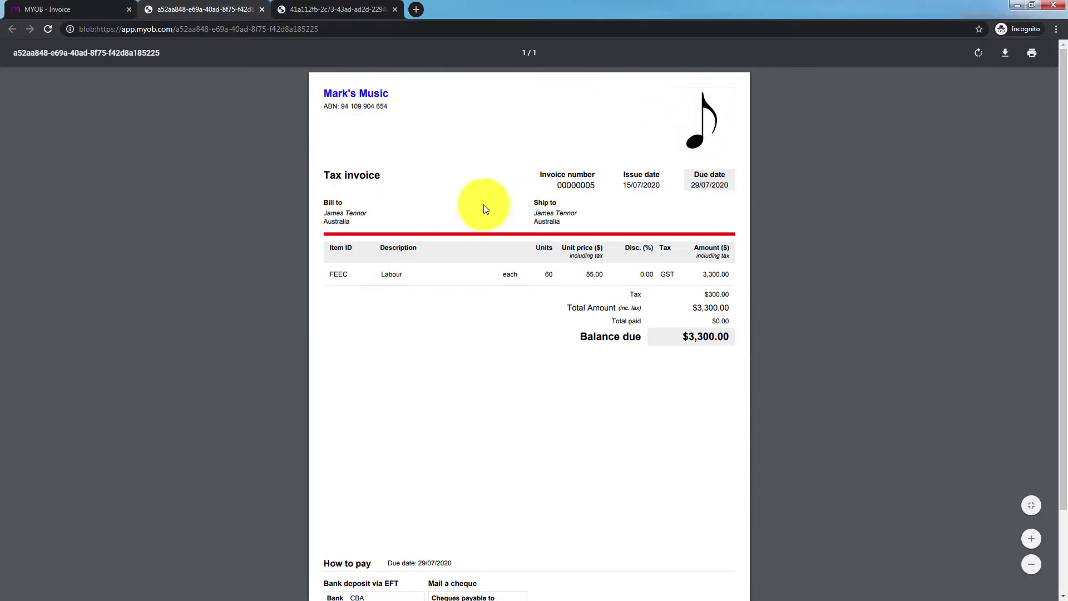
pyautogui.scroll(-2, 531, 346)
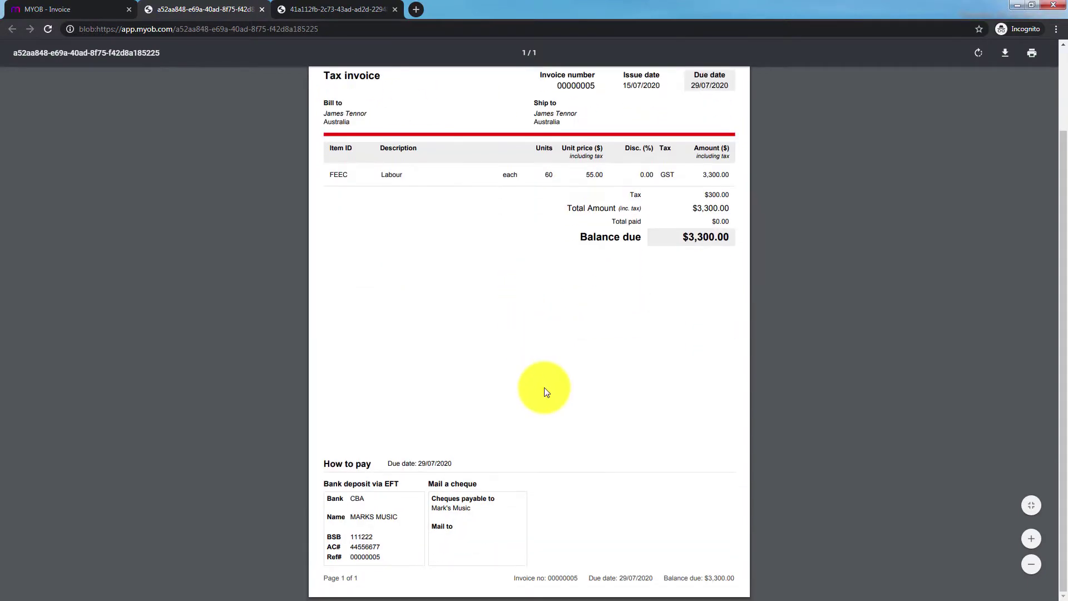